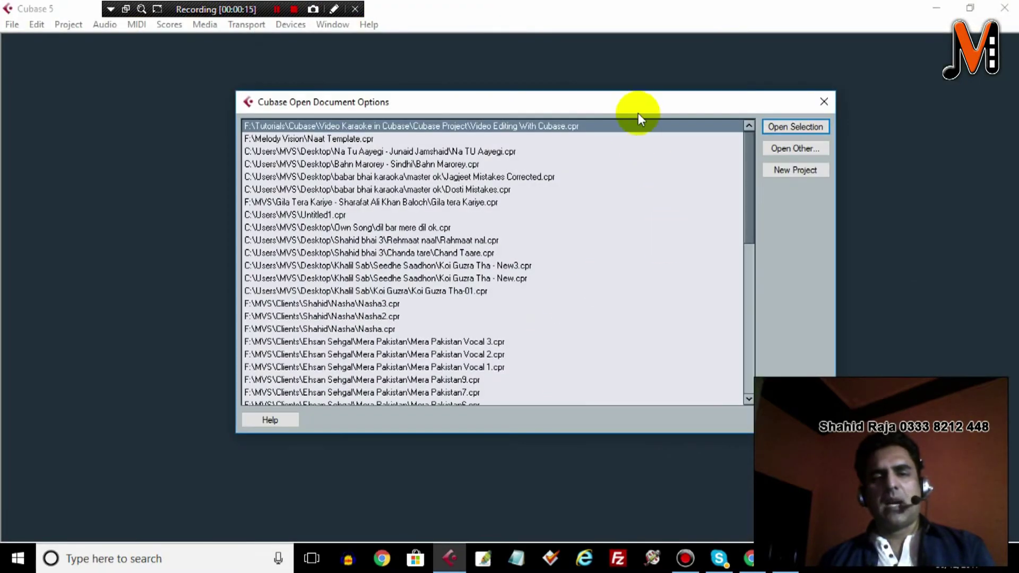
- Create a new project from the Empty template in the default project folder and maximize its project window
{"action": "mouse_move", "coordinate": [638, 109]}
{"action": "left_mouse_down"}
{"action": "mouse_move", "coordinate": [584, 99]}
{"action": "mouse_move", "coordinate": [626, 102]}
{"action": "left_mouse_up"}
{"action": "left_click", "coordinate": [801, 164]}
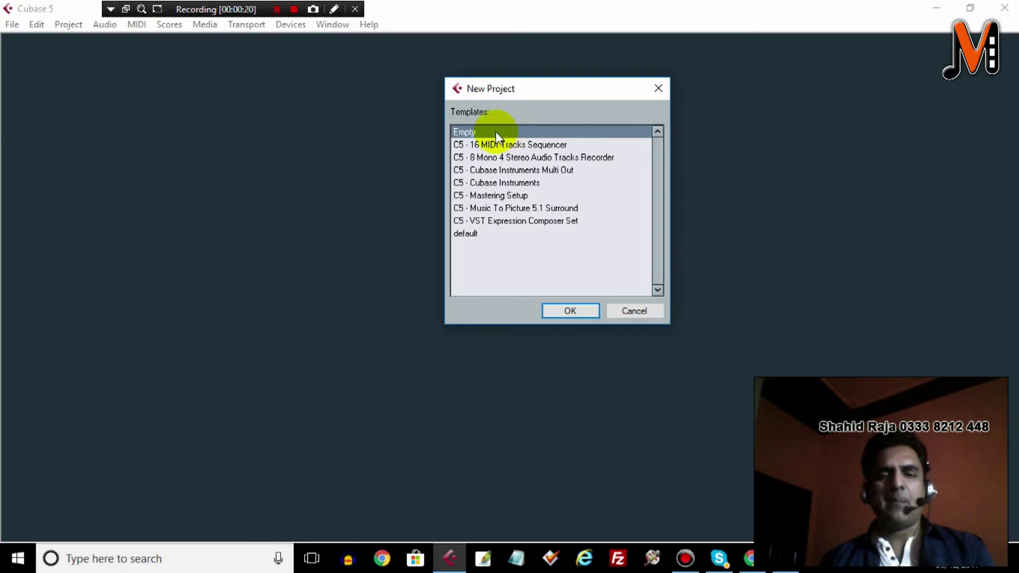
{"action": "left_click", "coordinate": [570, 312]}
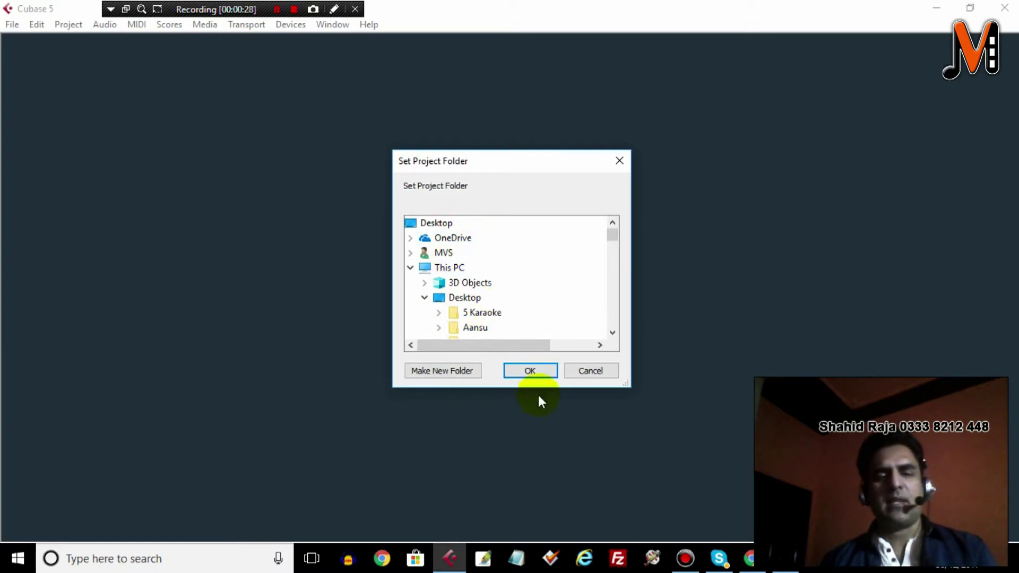
{"action": "left_click", "coordinate": [520, 371]}
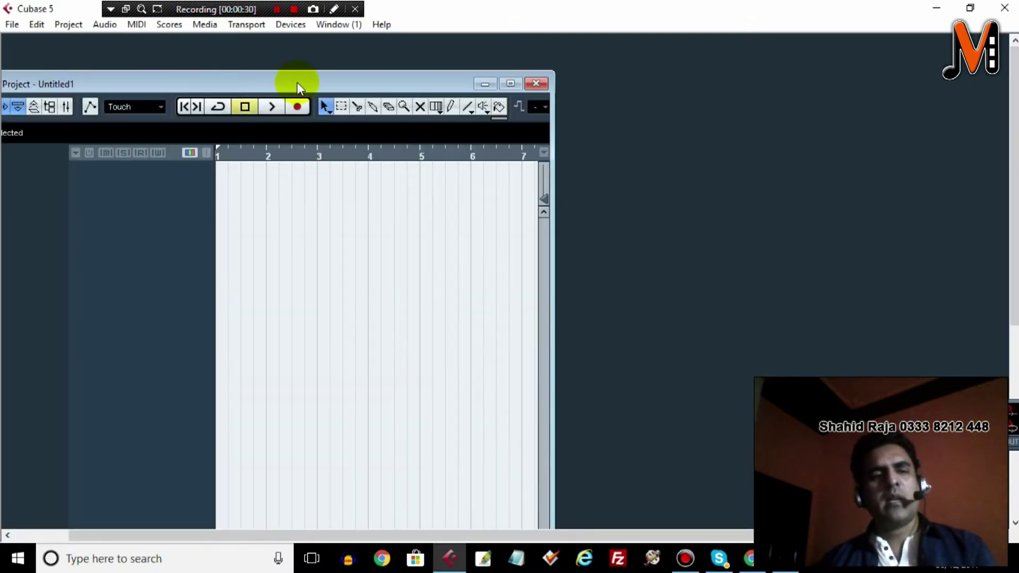
{"action": "double_click", "coordinate": [297, 84]}
{"action": "mouse_move", "coordinate": [279, 103]}
{"action": "left_mouse_down"}
{"action": "mouse_move", "coordinate": [264, 129]}
{"action": "mouse_move", "coordinate": [263, 107]}
{"action": "mouse_move", "coordinate": [265, 116]}
{"action": "left_mouse_up"}
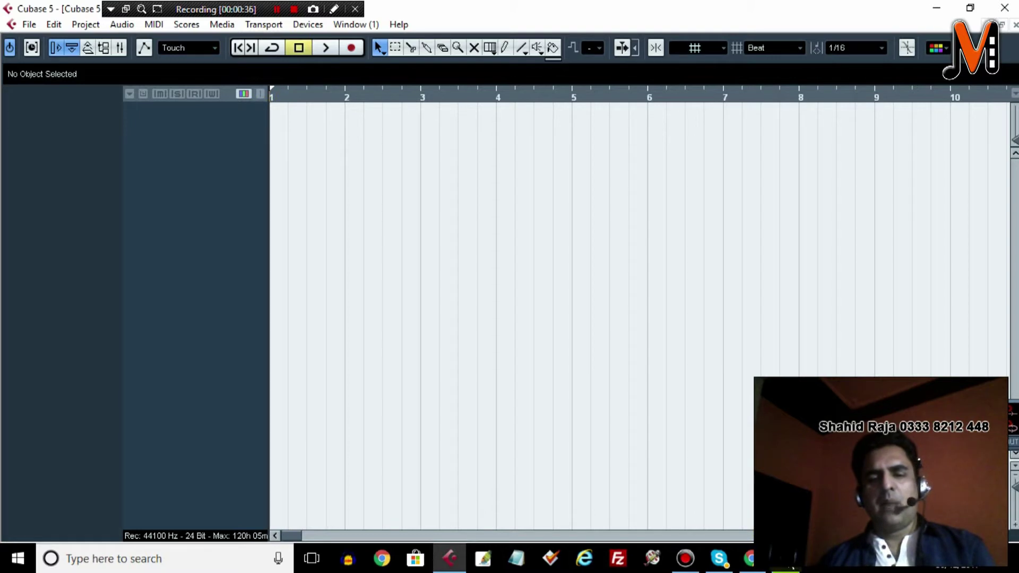
- Import the HOSLA_URDU_ video from the Cubase Project folder and move its video and audio clips to start at bar 1
{"action": "left_click", "coordinate": [786, 559]}
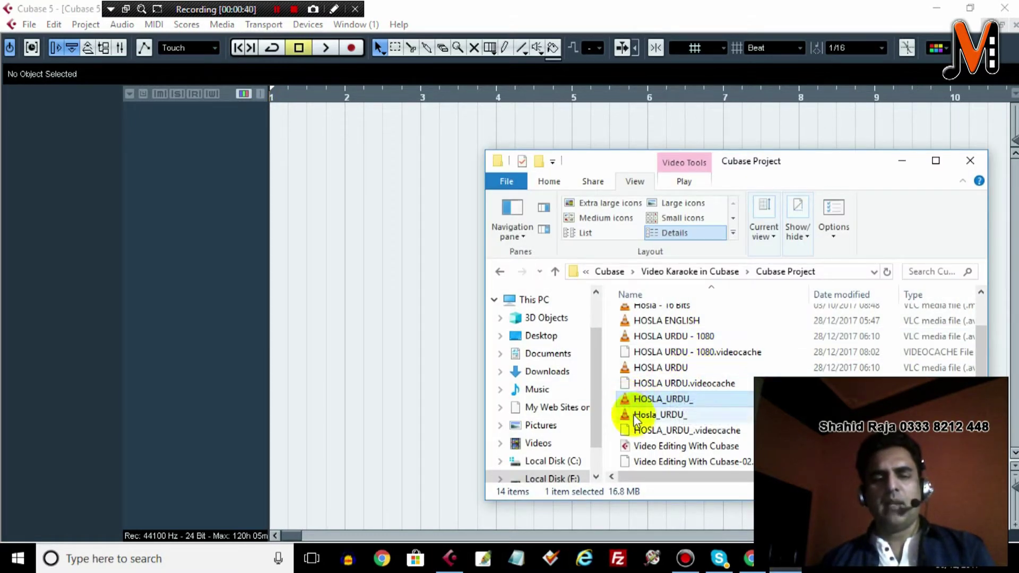
{"action": "left_click_drag", "start_coordinate": [625, 406], "coordinate": [327, 162]}
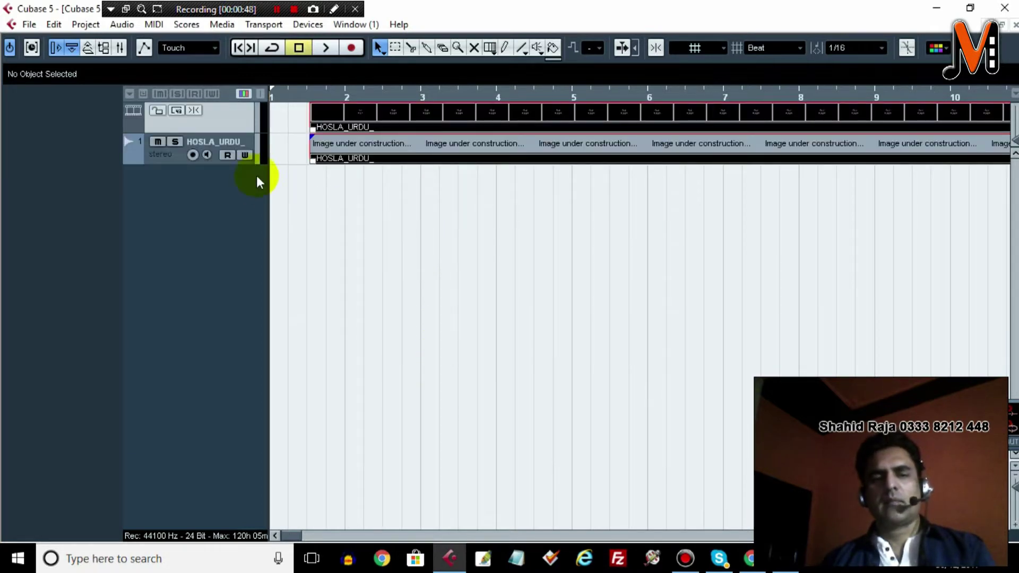
{"action": "left_click", "coordinate": [1014, 528]}
{"action": "left_click", "coordinate": [1015, 527]}
{"action": "left_click", "coordinate": [1015, 527]}
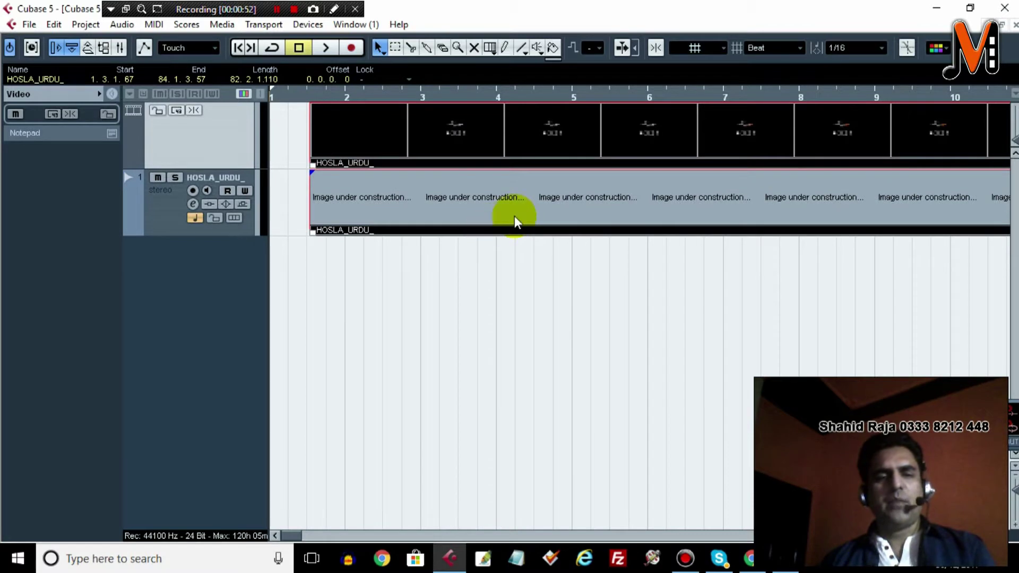
{"action": "left_click_drag", "start_coordinate": [480, 217], "coordinate": [443, 223]}
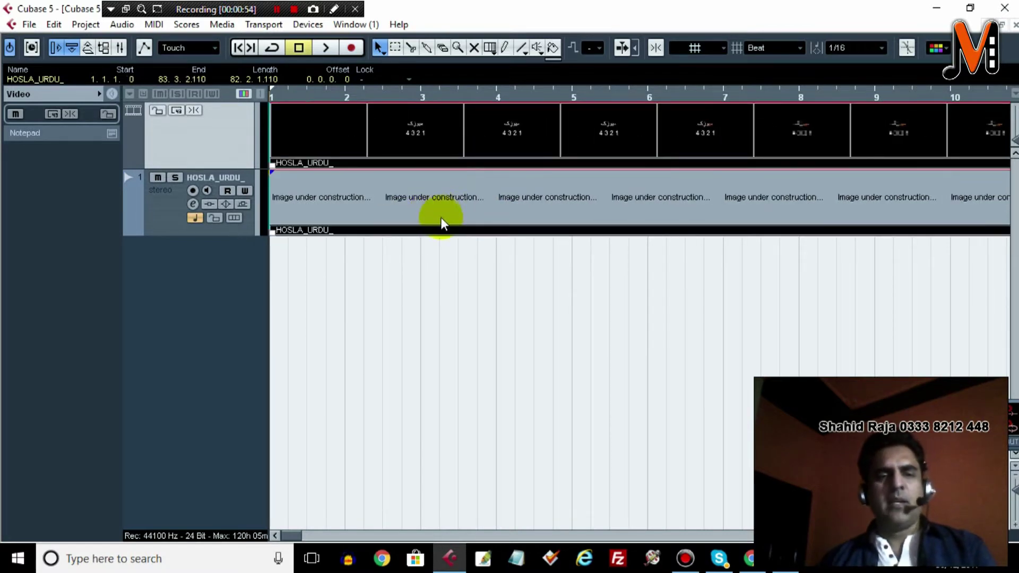
{"action": "left_click", "coordinate": [441, 309]}
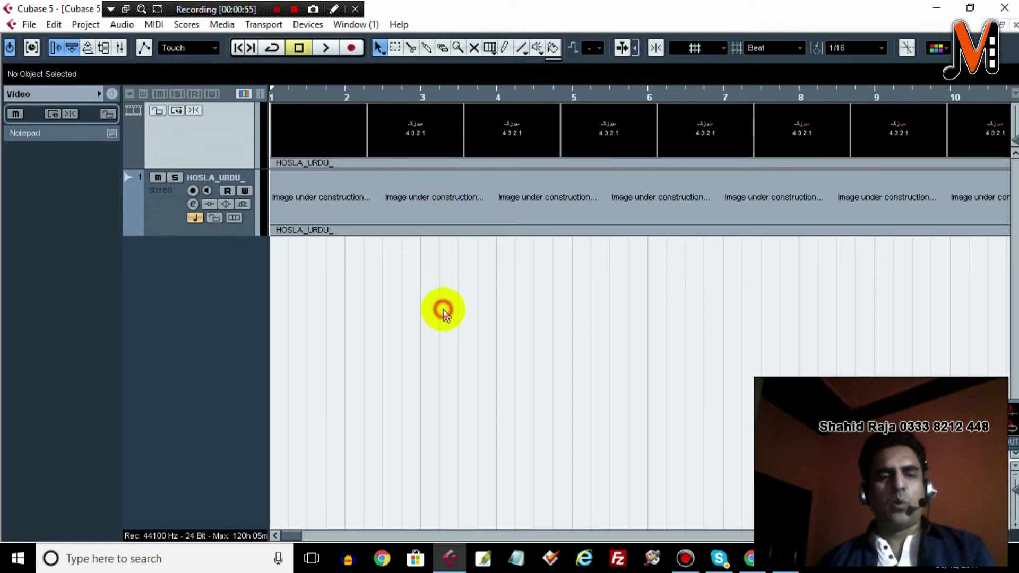
- Enlarge the video track to examine its lyric thumbnails, and shrink it back with the whole clip in view
{"action": "left_click", "coordinate": [323, 135]}
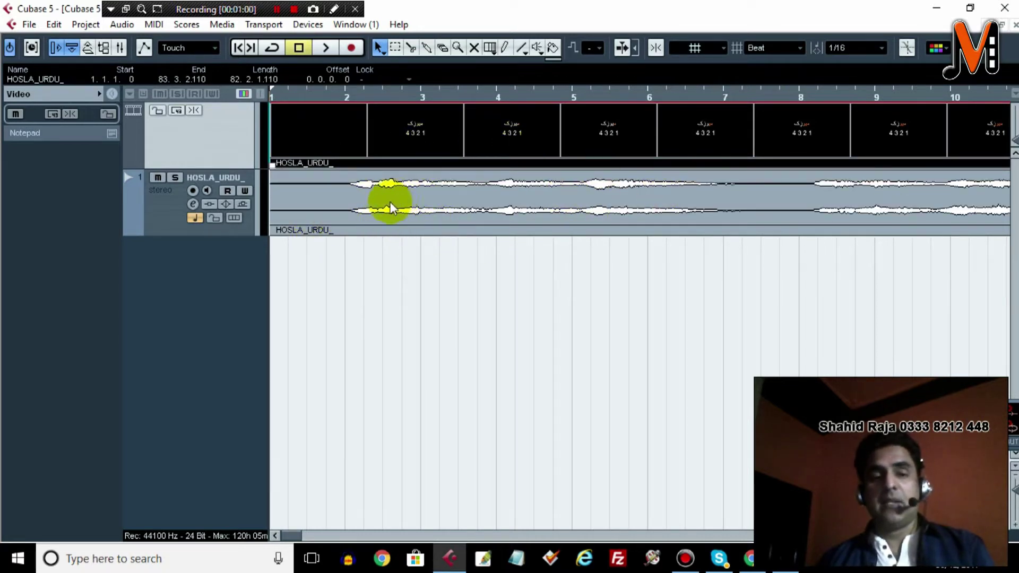
{"action": "left_click", "coordinate": [430, 203]}
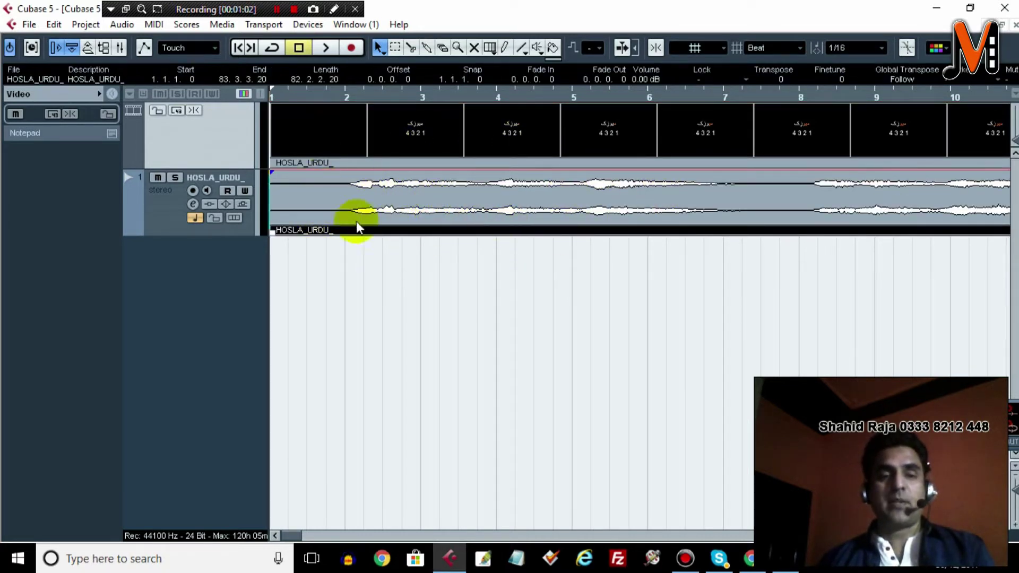
{"action": "left_click_drag", "start_coordinate": [284, 101], "coordinate": [262, 28]}
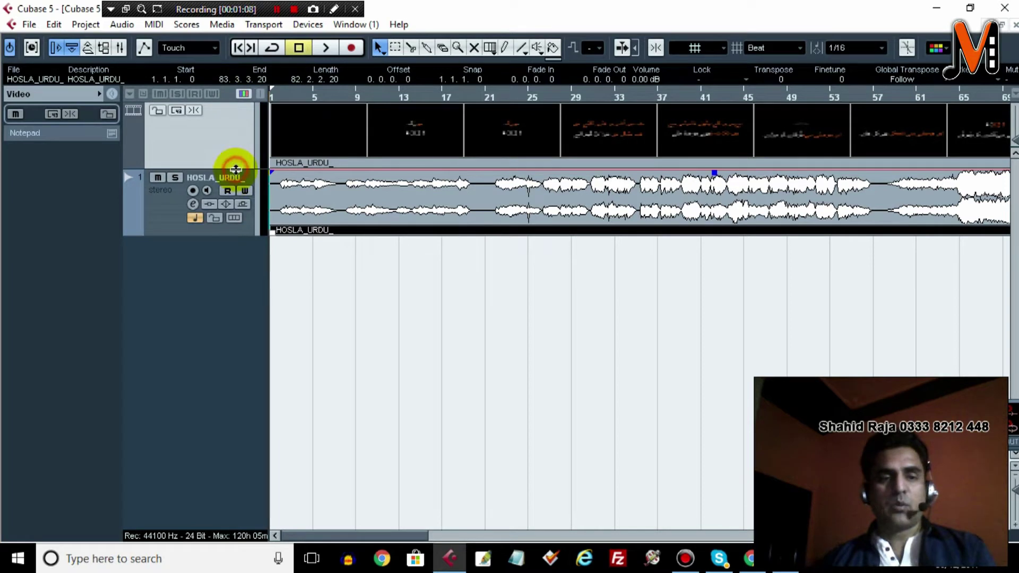
{"action": "left_click", "coordinate": [236, 171]}
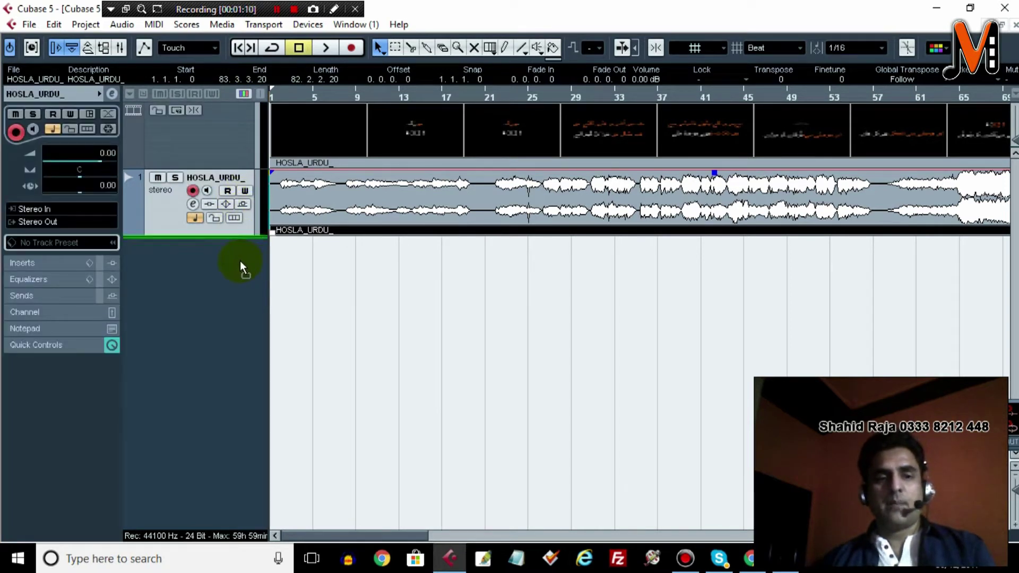
{"action": "left_click_drag", "start_coordinate": [240, 261], "coordinate": [244, 180]}
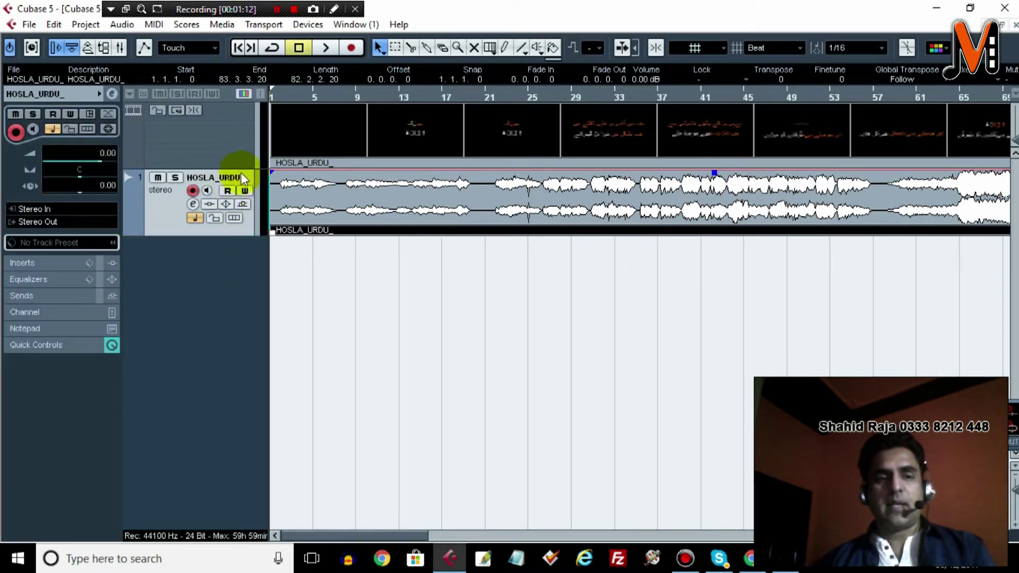
{"action": "left_click", "coordinate": [236, 150]}
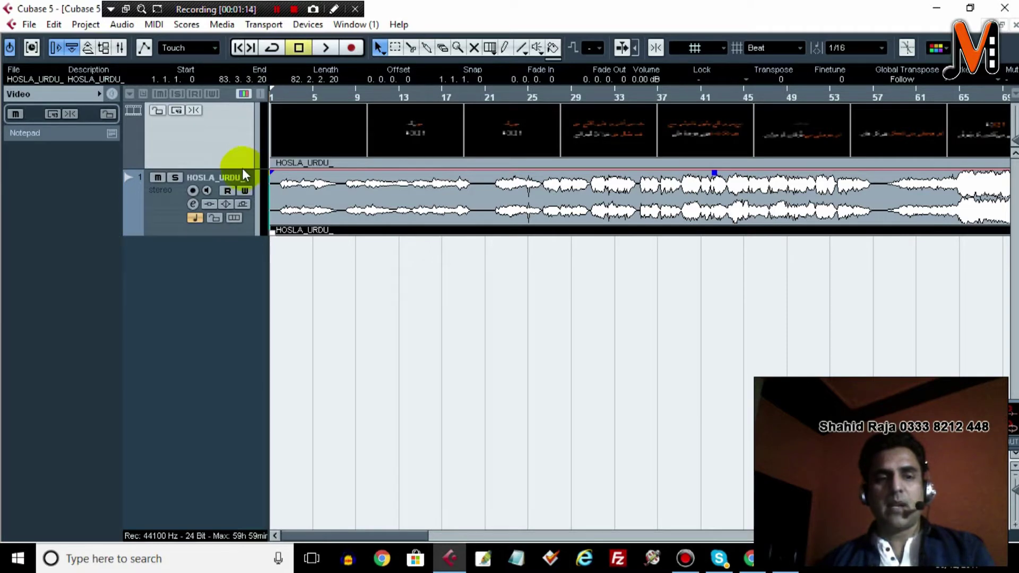
{"action": "left_click_drag", "start_coordinate": [243, 166], "coordinate": [249, 268]}
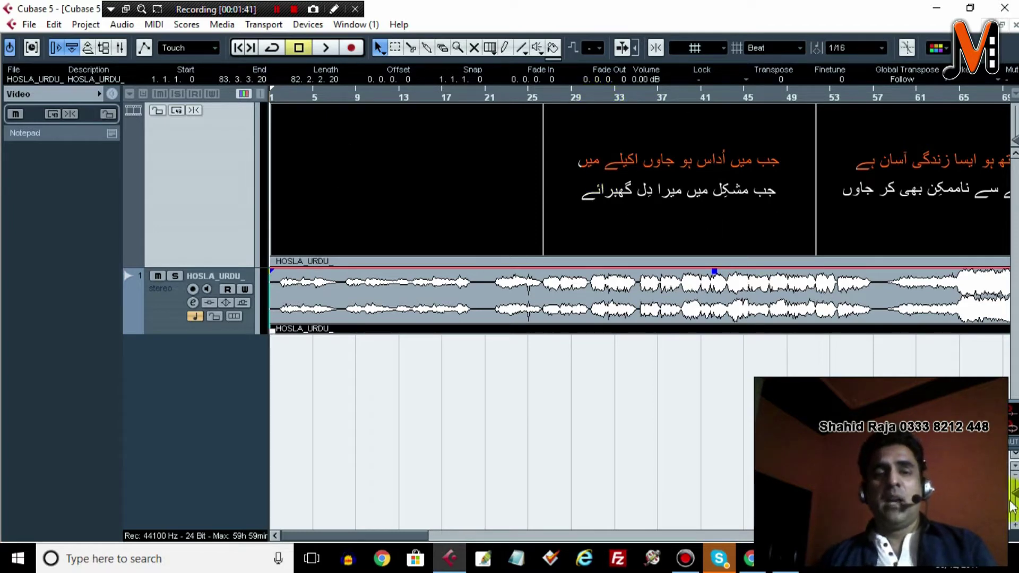
{"action": "left_click_drag", "start_coordinate": [223, 264], "coordinate": [207, 172]}
{"action": "left_click_drag", "start_coordinate": [283, 95], "coordinate": [259, 90]}
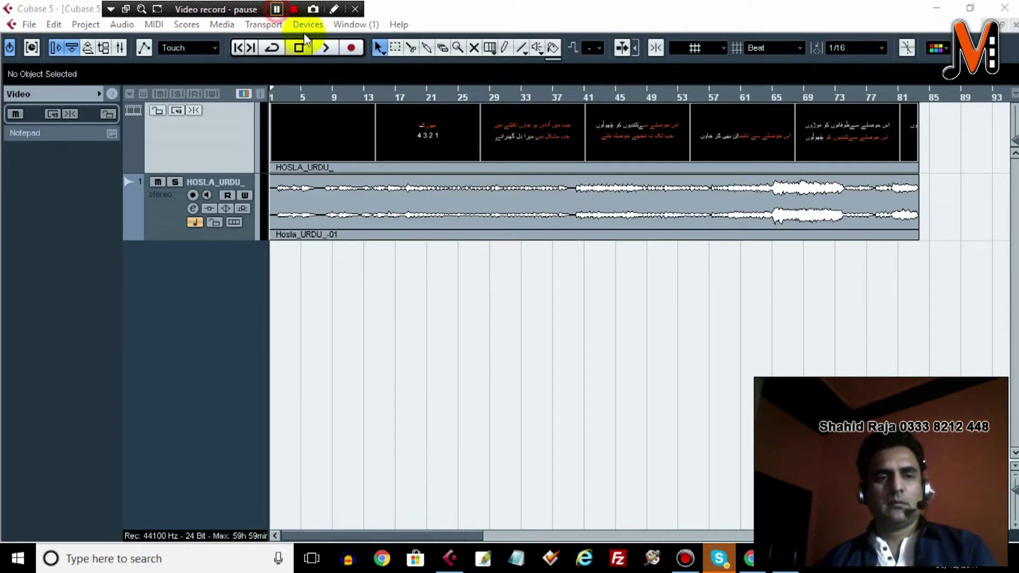
- Play the project from about bar 2 and stop playback near bar 7
{"action": "left_click", "coordinate": [325, 47]}
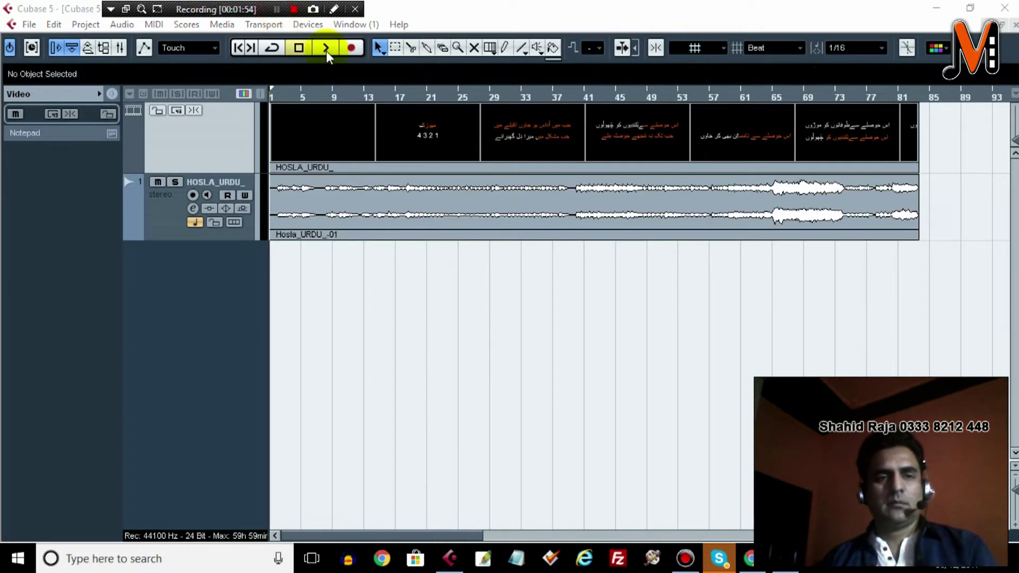
{"action": "left_click", "coordinate": [285, 97]}
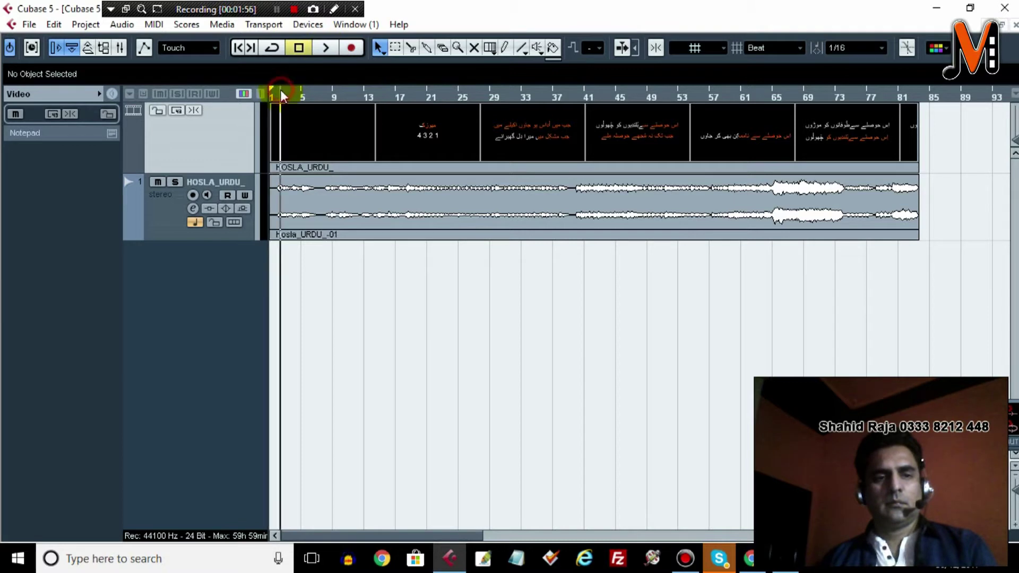
{"action": "left_click", "coordinate": [325, 47]}
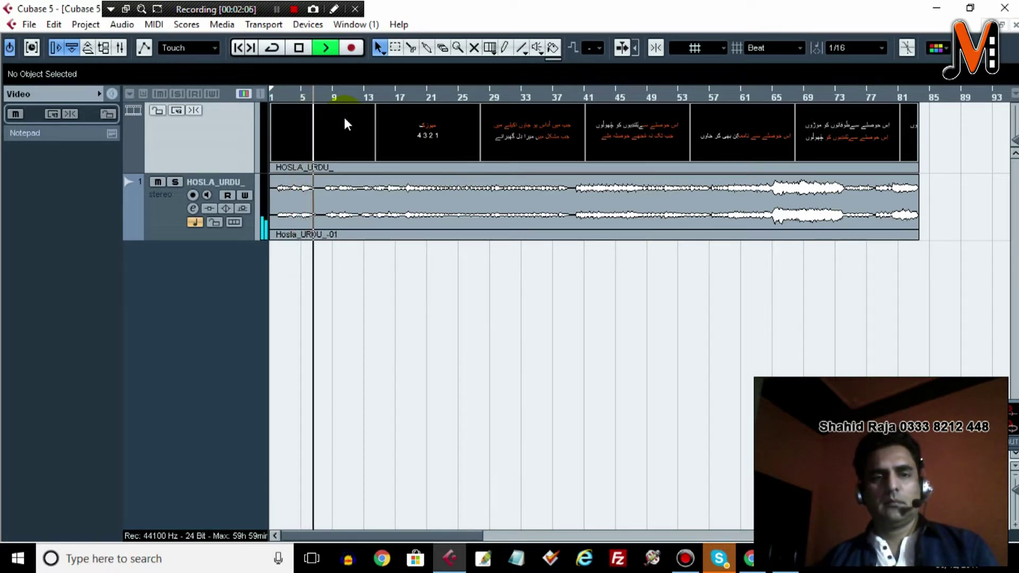
{"action": "key", "text": "space"}
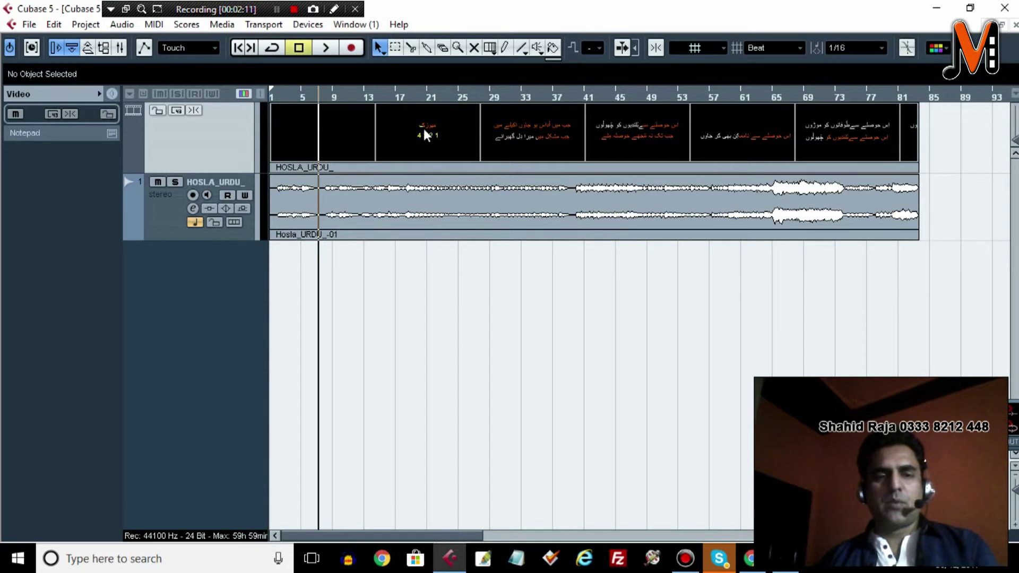
- Open the video player window from the video clip and place it below the timeline thumbnails
{"action": "double_click", "coordinate": [460, 136]}
{"action": "left_click_drag", "start_coordinate": [444, 257], "coordinate": [406, 228]}
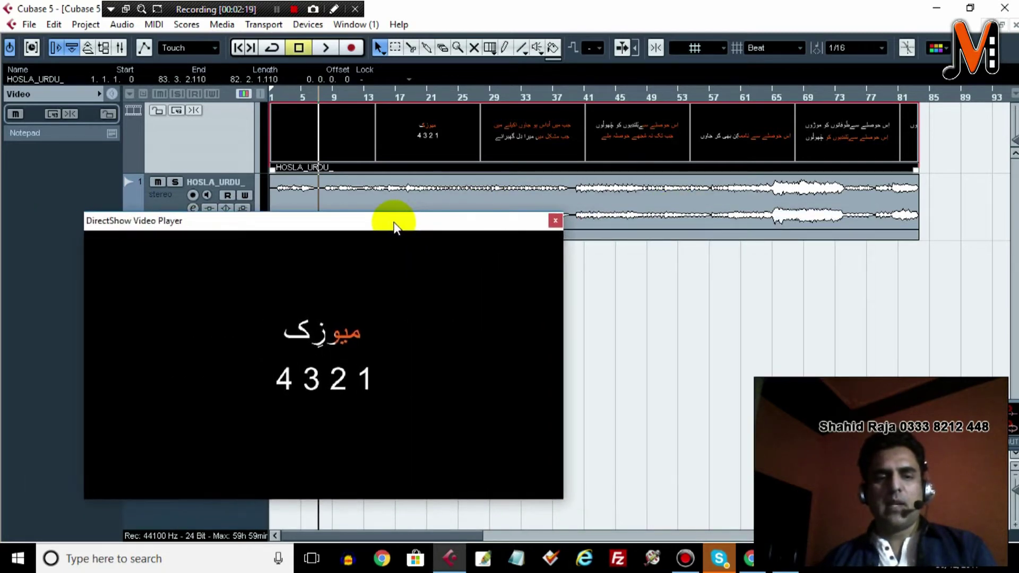
{"action": "left_click", "coordinate": [356, 228]}
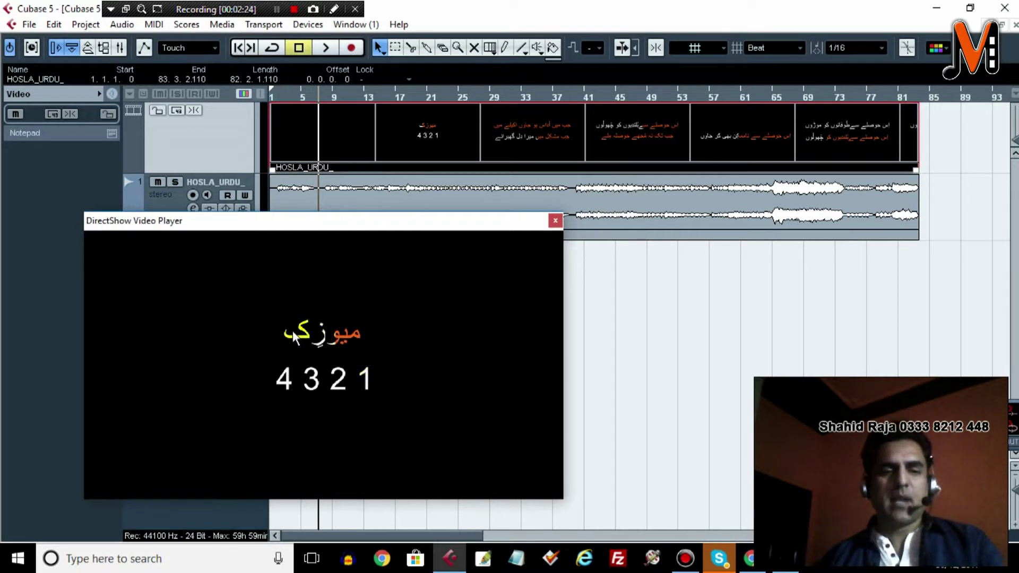
{"action": "left_click", "coordinate": [395, 229]}
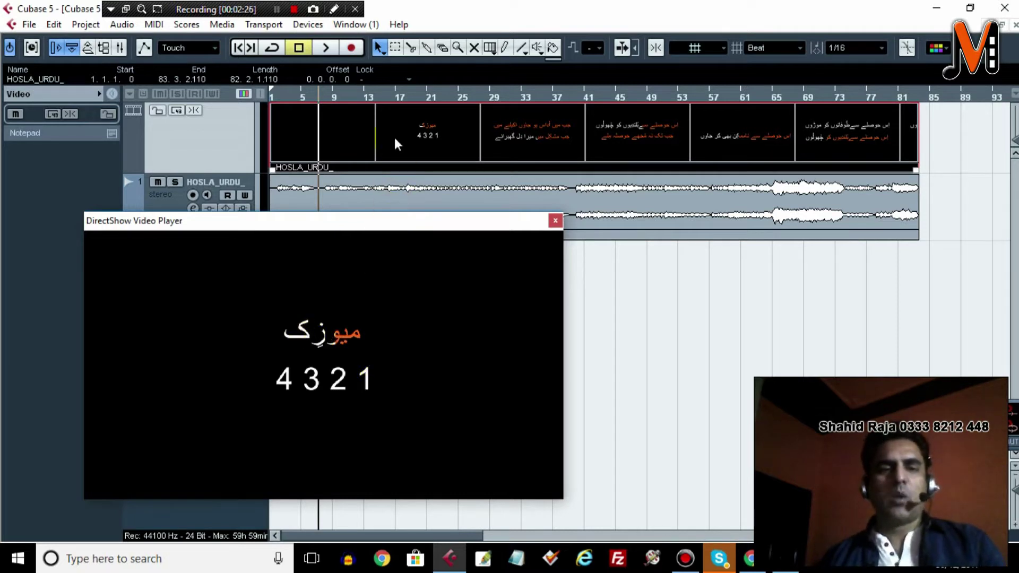
- Play the project from about bar 21 to check the lyrics in the video player, and stop near bar 33
{"action": "left_click", "coordinate": [433, 99]}
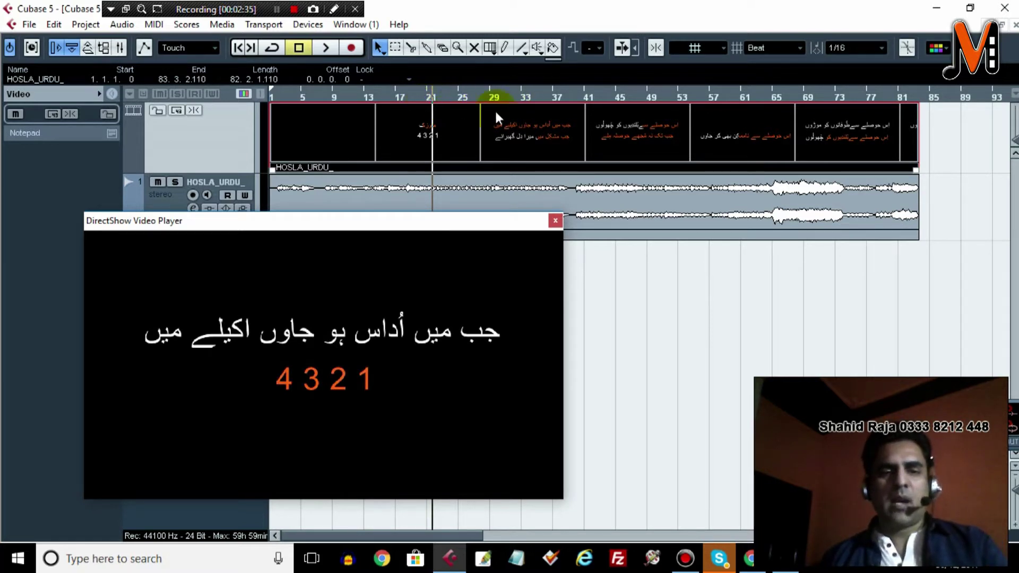
{"action": "key", "text": "space"}
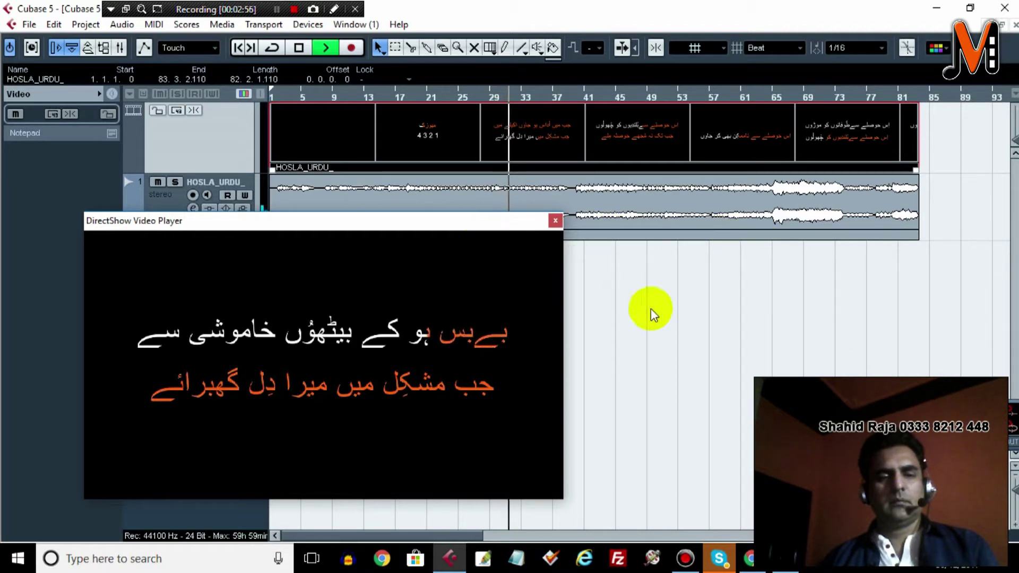
{"action": "left_click", "coordinate": [299, 49]}
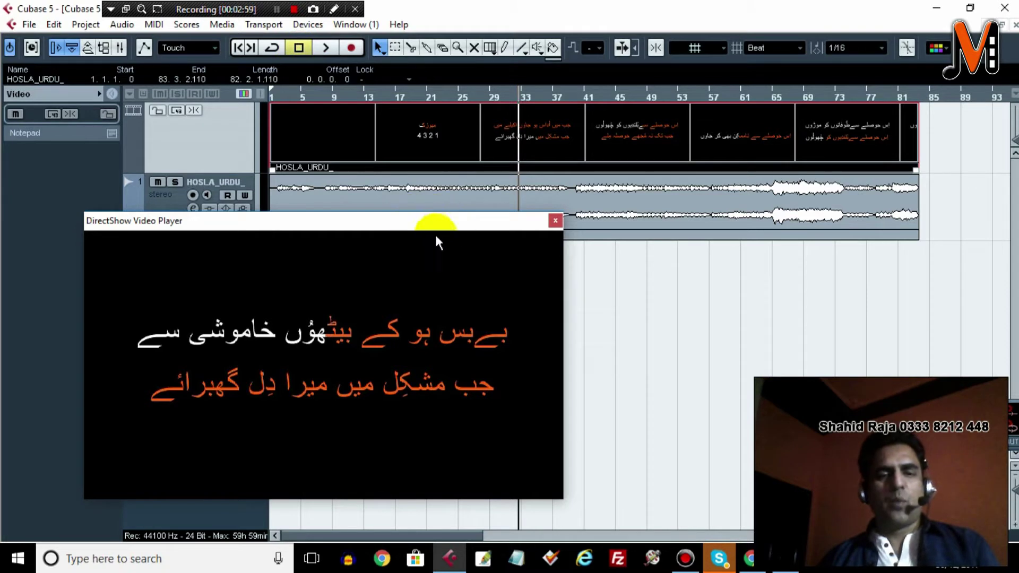
- Move the video player window clear of the track list and preview the video at the project start and about bar 22
{"action": "left_click_drag", "start_coordinate": [447, 223], "coordinate": [667, 216]}
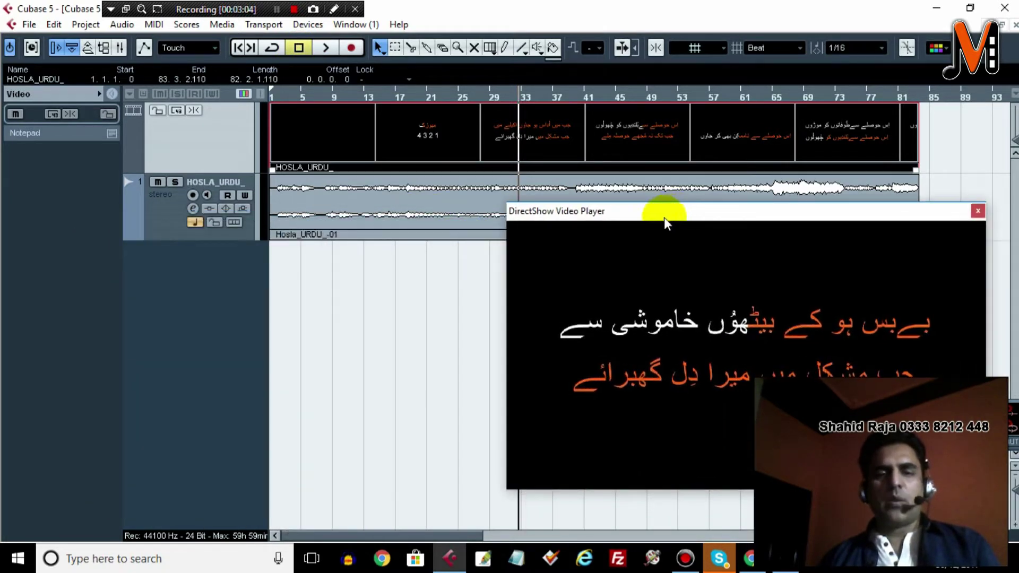
{"action": "left_click_drag", "start_coordinate": [599, 210], "coordinate": [621, 234]}
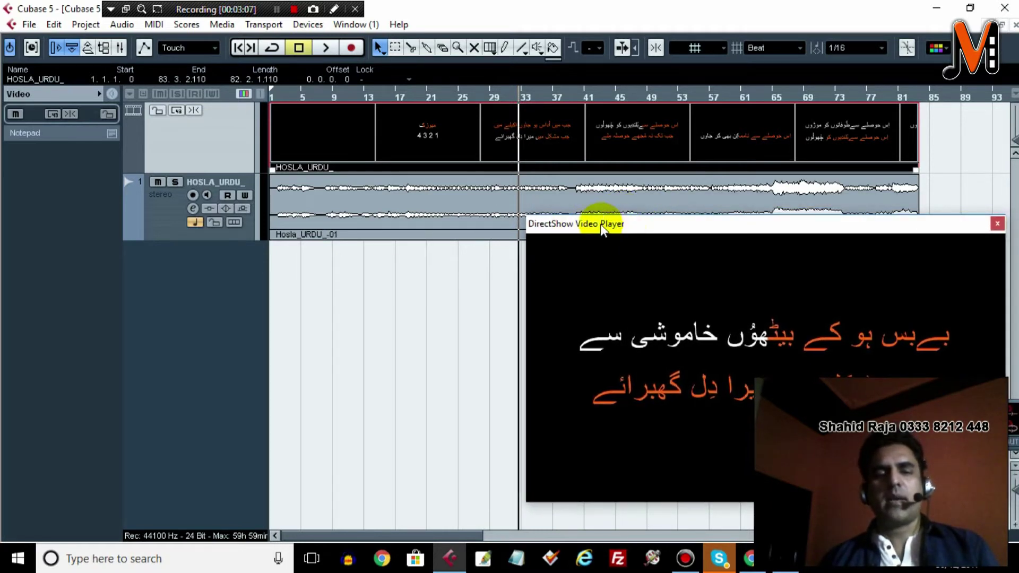
{"action": "left_click", "coordinate": [238, 47]}
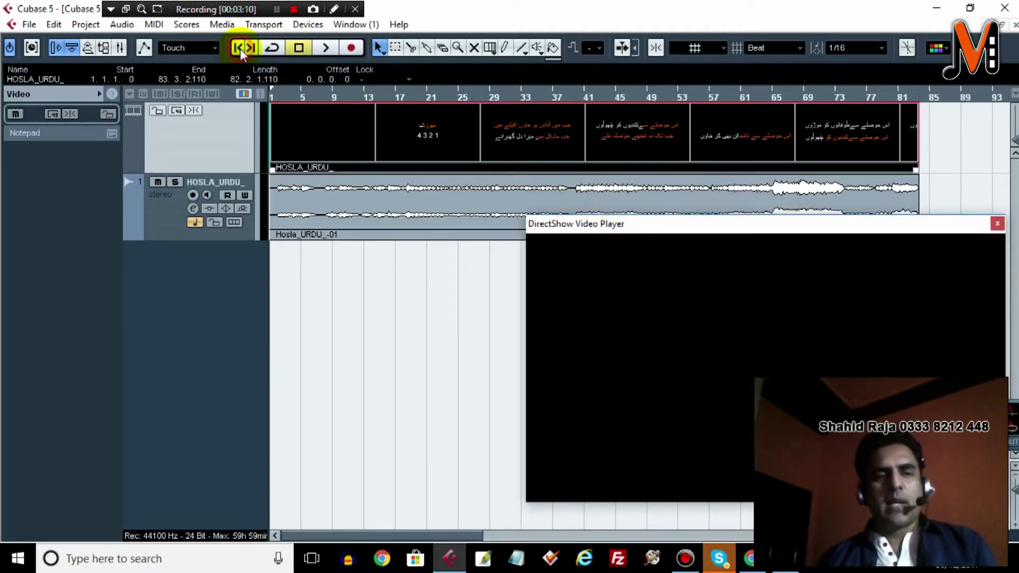
{"action": "left_click", "coordinate": [440, 98]}
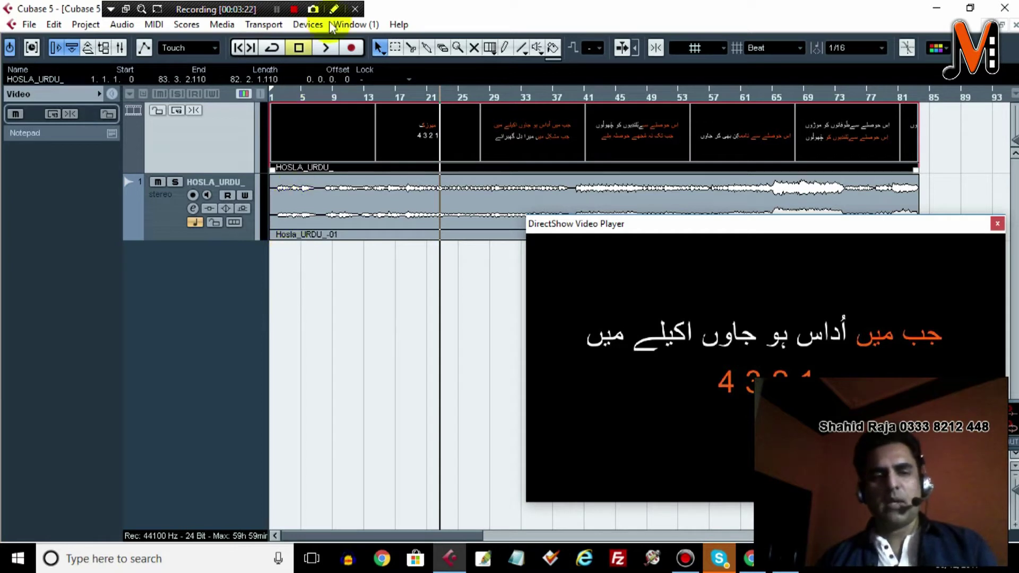
- Add one audio track to the project with the Mono configuration
{"action": "right_click", "coordinate": [206, 264]}
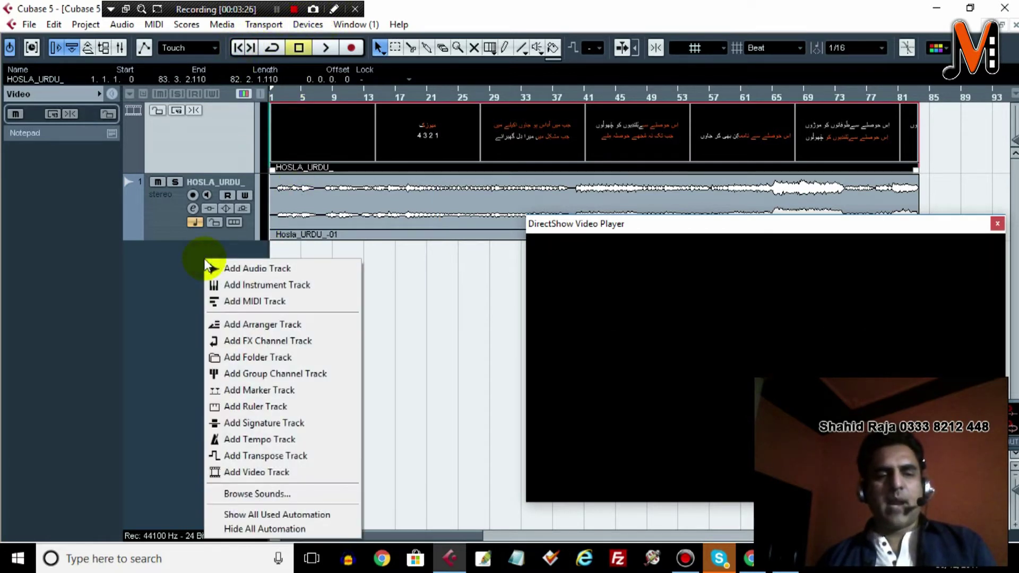
{"action": "left_click", "coordinate": [266, 270]}
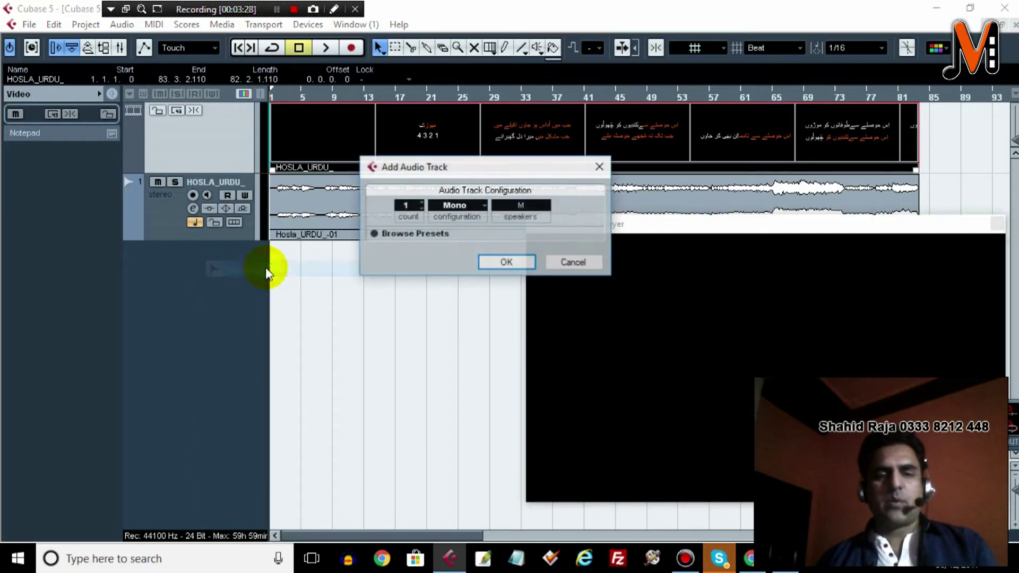
{"action": "left_click_drag", "start_coordinate": [455, 162], "coordinate": [436, 211]}
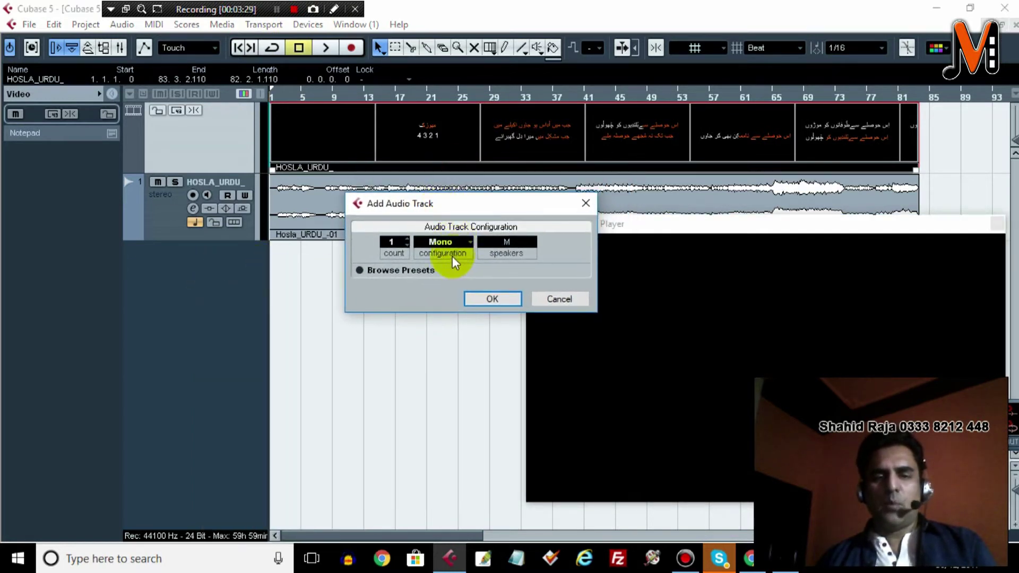
{"action": "left_click", "coordinate": [471, 243]}
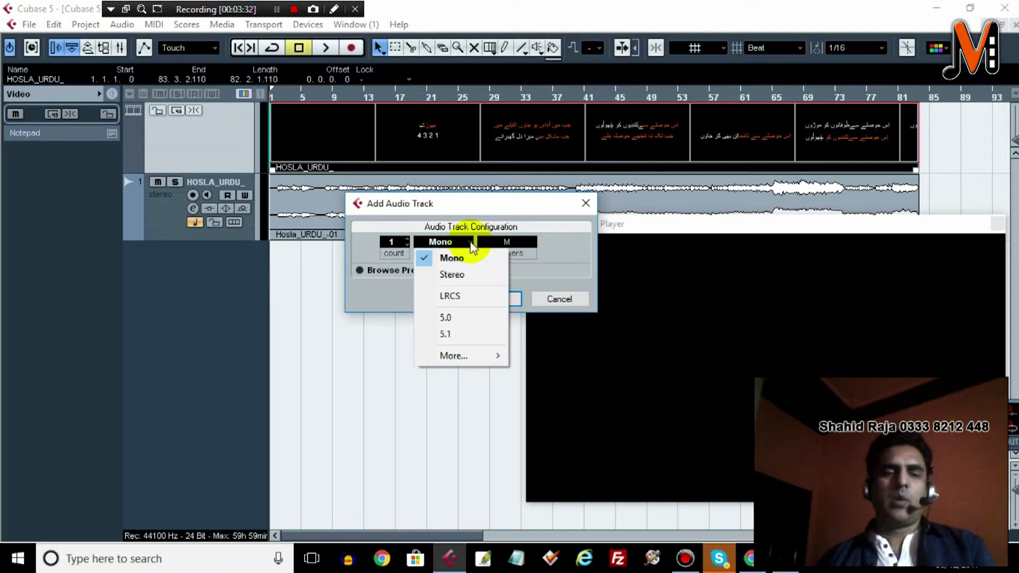
{"action": "left_click", "coordinate": [471, 245]}
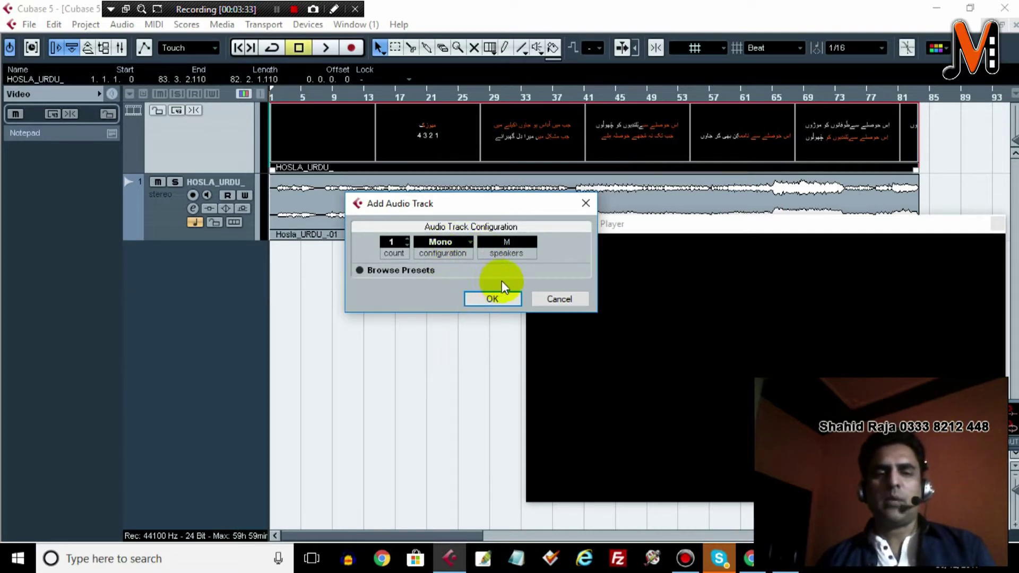
{"action": "left_click_drag", "start_coordinate": [462, 203], "coordinate": [431, 268]}
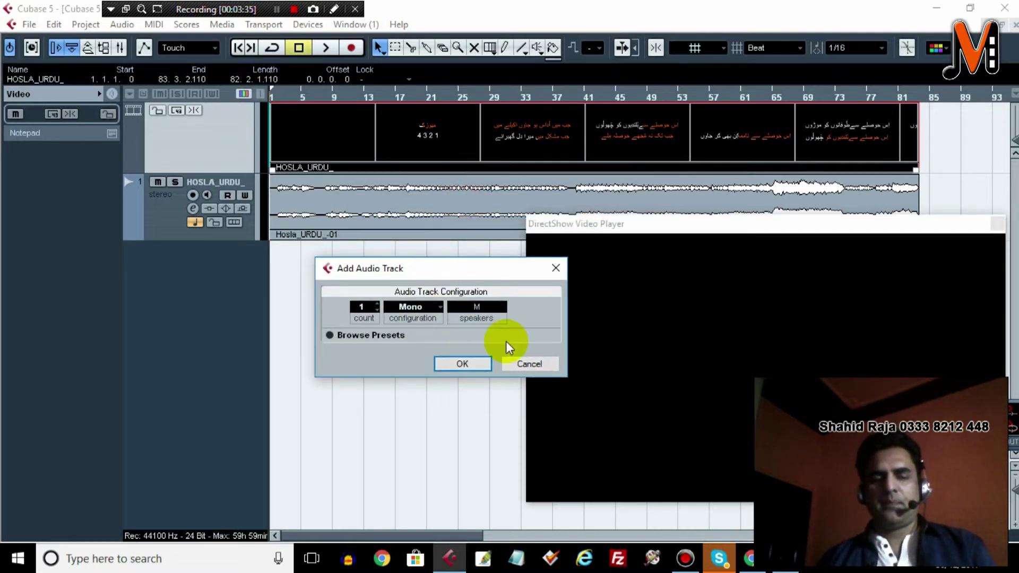
{"action": "left_click", "coordinate": [467, 365]}
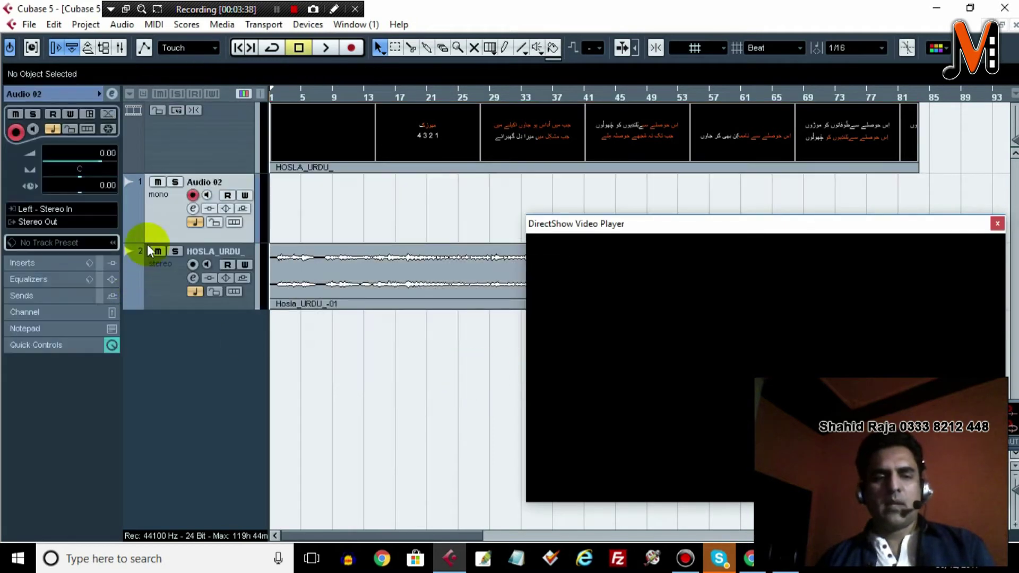
- Move the new mono audio track below the HOSLA_URDU_ track and rename it Vocals
{"action": "left_click_drag", "start_coordinate": [164, 216], "coordinate": [159, 297]}
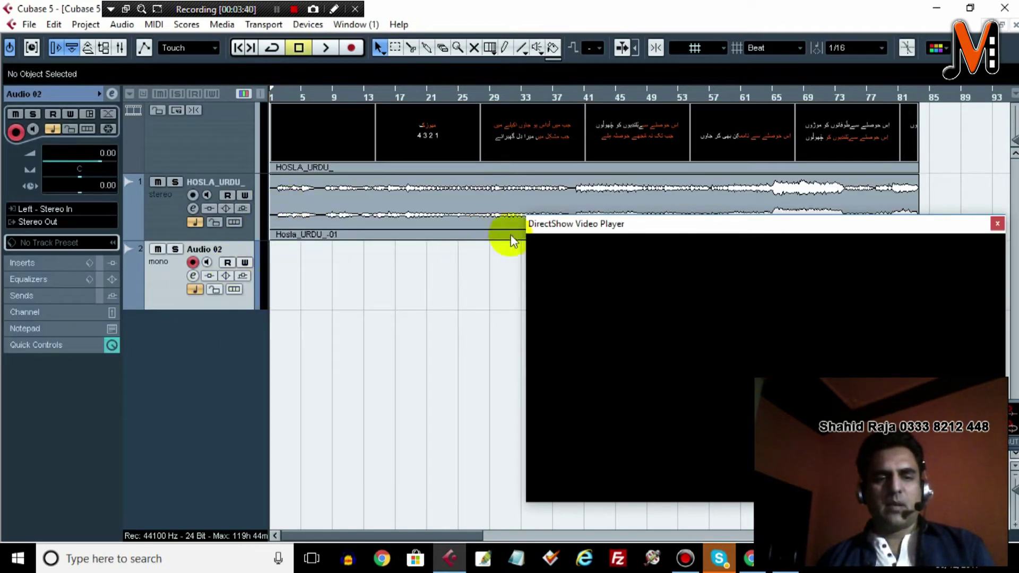
{"action": "double_click", "coordinate": [208, 250]}
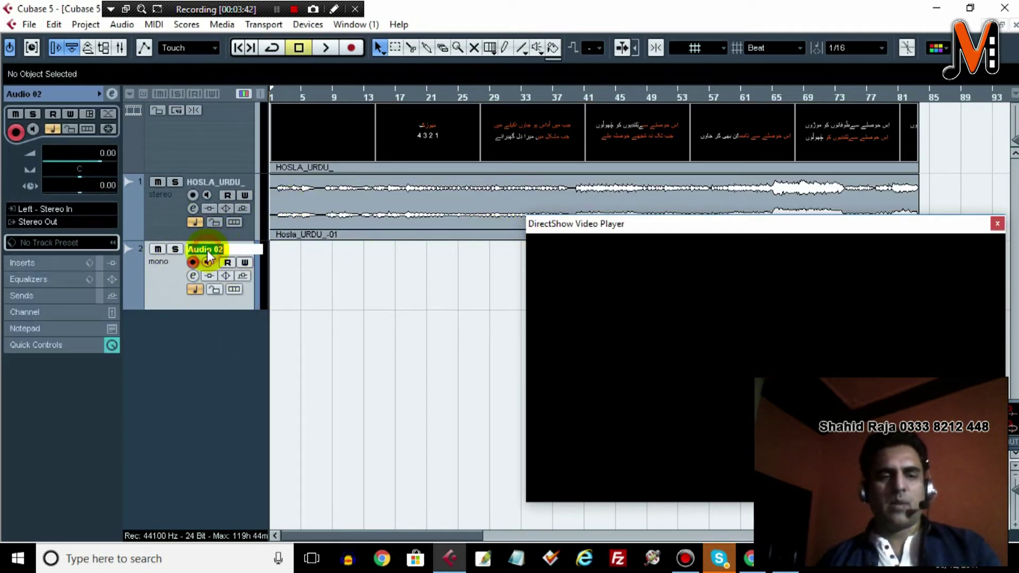
{"action": "type", "text": "Vocals"}
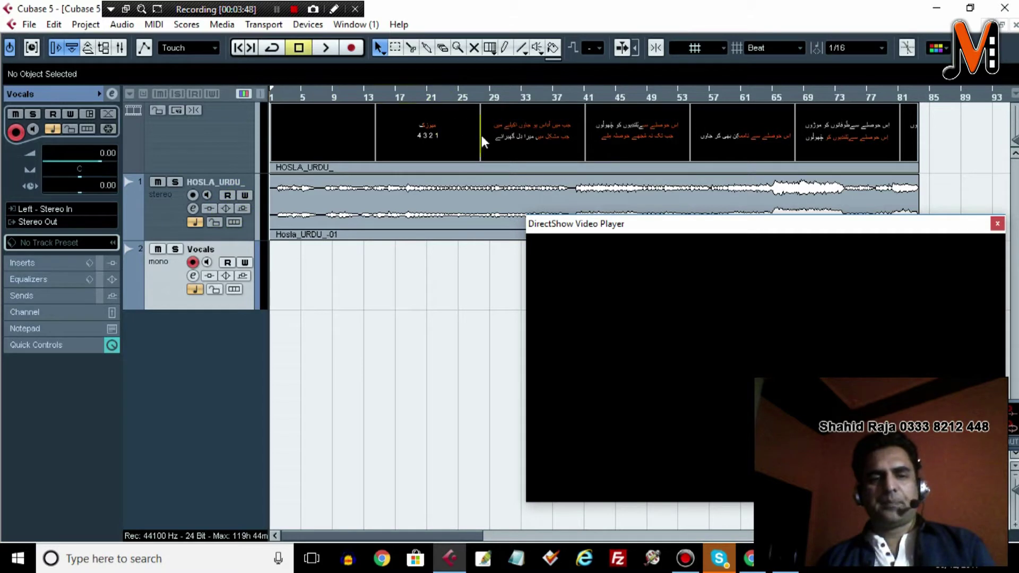
{"action": "left_click", "coordinate": [171, 292]}
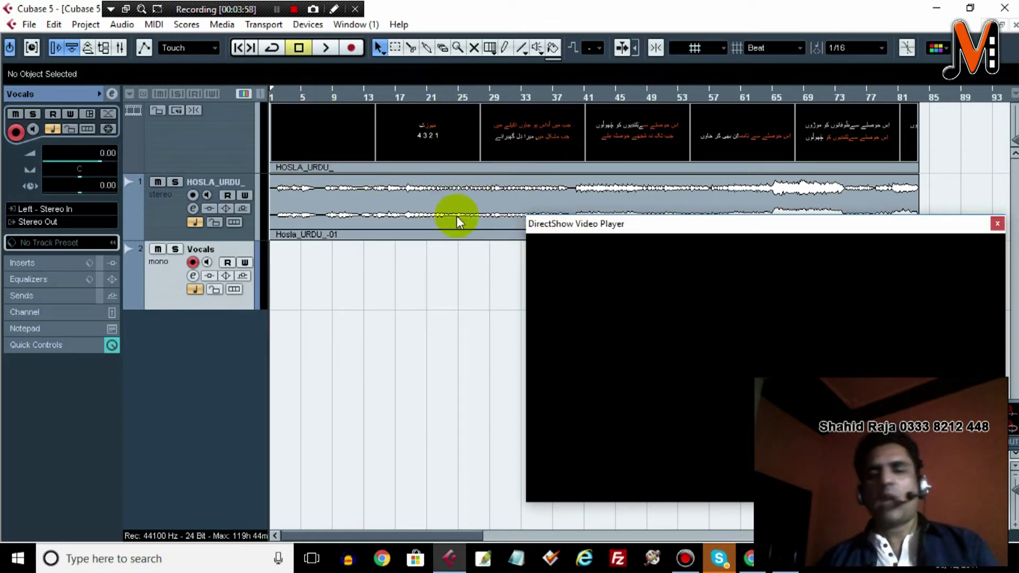
- Reposition the video player window below the Vocals track so its lyrics and the recorded clip can both be seen
{"action": "left_click_drag", "start_coordinate": [613, 228], "coordinate": [562, 232]}
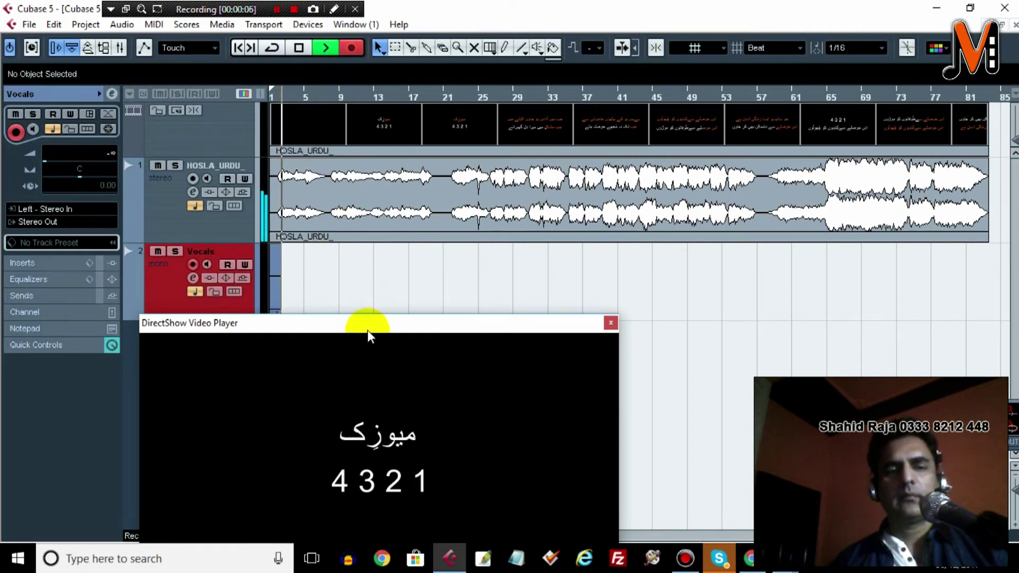
{"action": "left_click_drag", "start_coordinate": [368, 330], "coordinate": [395, 335]}
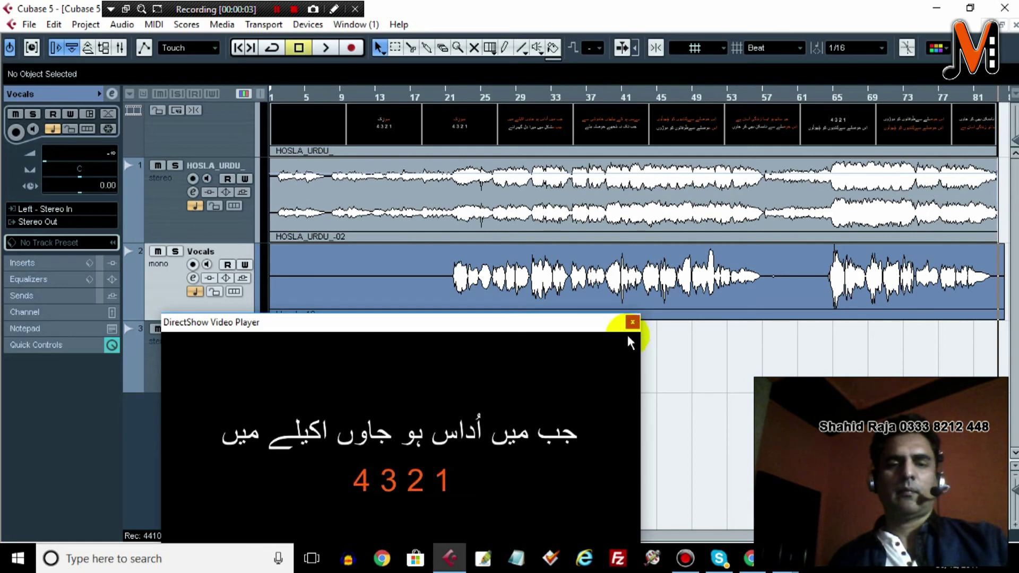
{"action": "left_click_drag", "start_coordinate": [580, 330], "coordinate": [419, 360]}
- Play the recorded vocals from about bar 21, shift the video player window slightly up, and stop near bar 27
{"action": "left_click", "coordinate": [453, 97]}
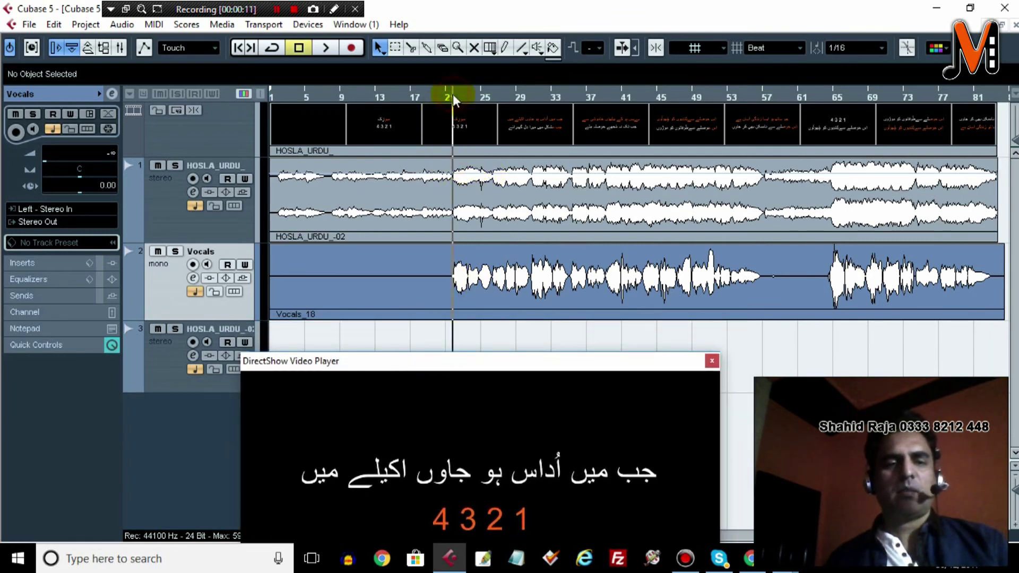
{"action": "key", "text": "space"}
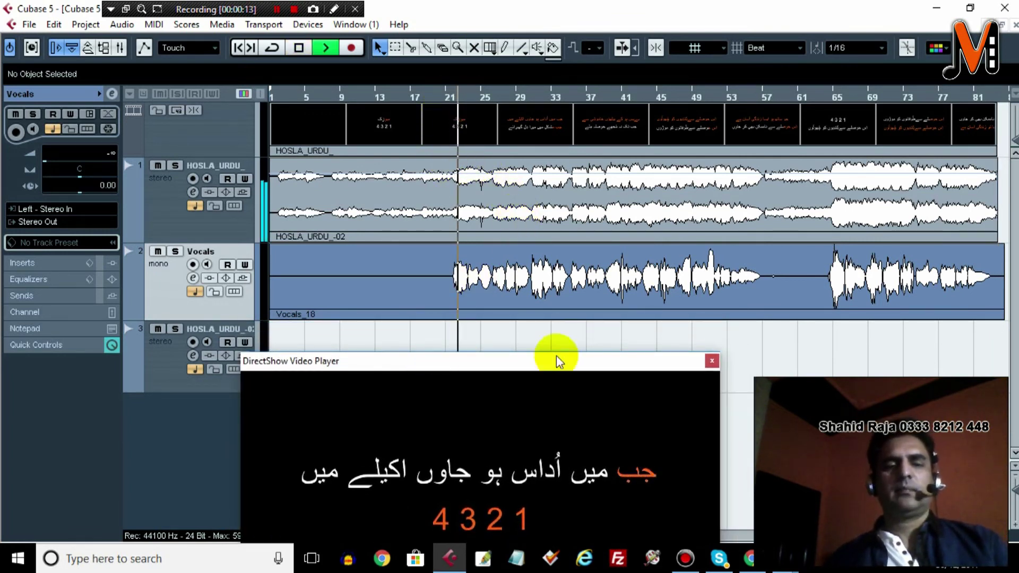
{"action": "left_click_drag", "start_coordinate": [572, 365], "coordinate": [557, 329]}
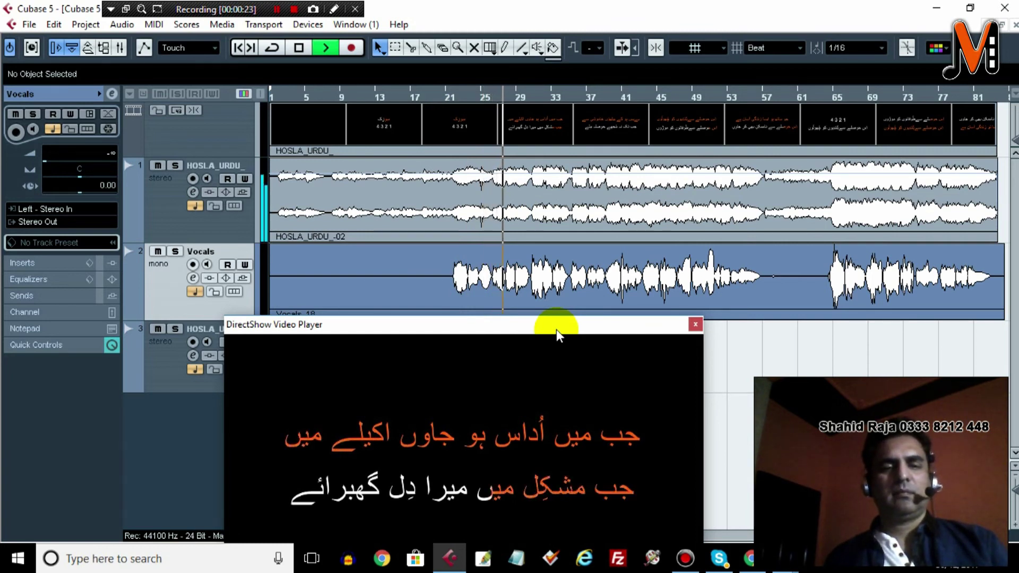
{"action": "key", "text": "space"}
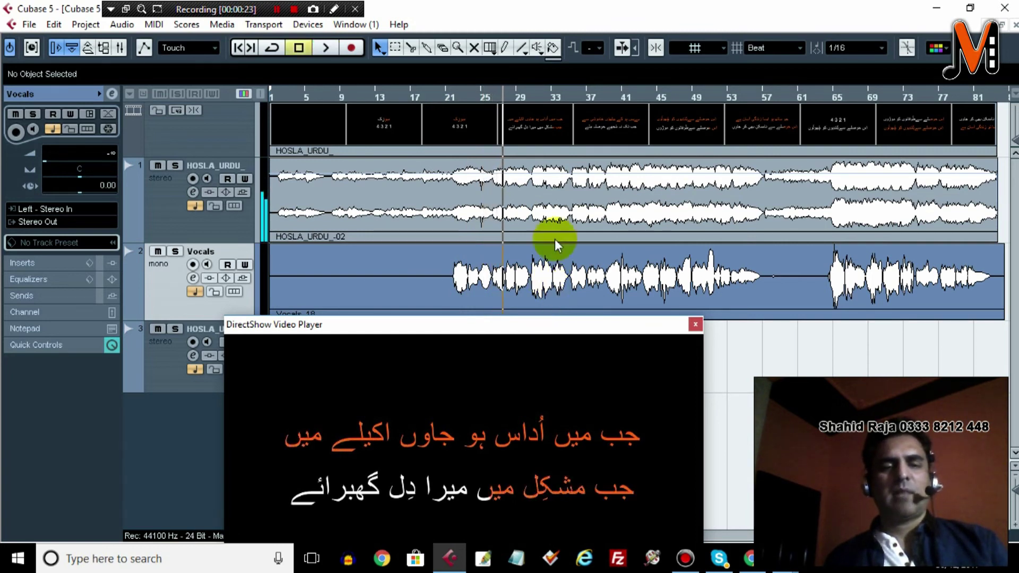
- Play the vocals with the lyrics video from about bar 46 and stop near bar 50
{"action": "left_click", "coordinate": [673, 97]}
{"action": "key", "text": "space"}
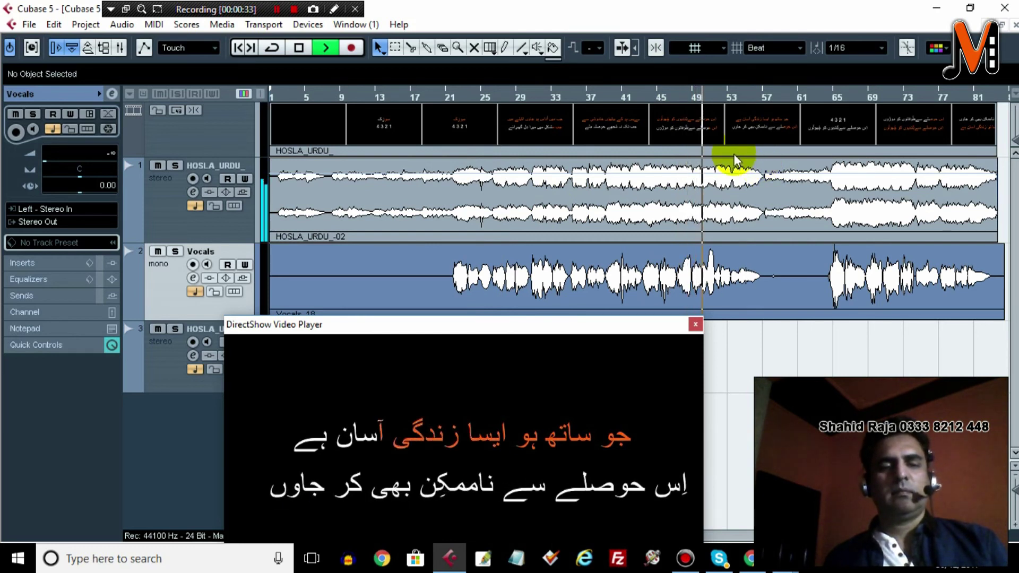
{"action": "key", "text": "space"}
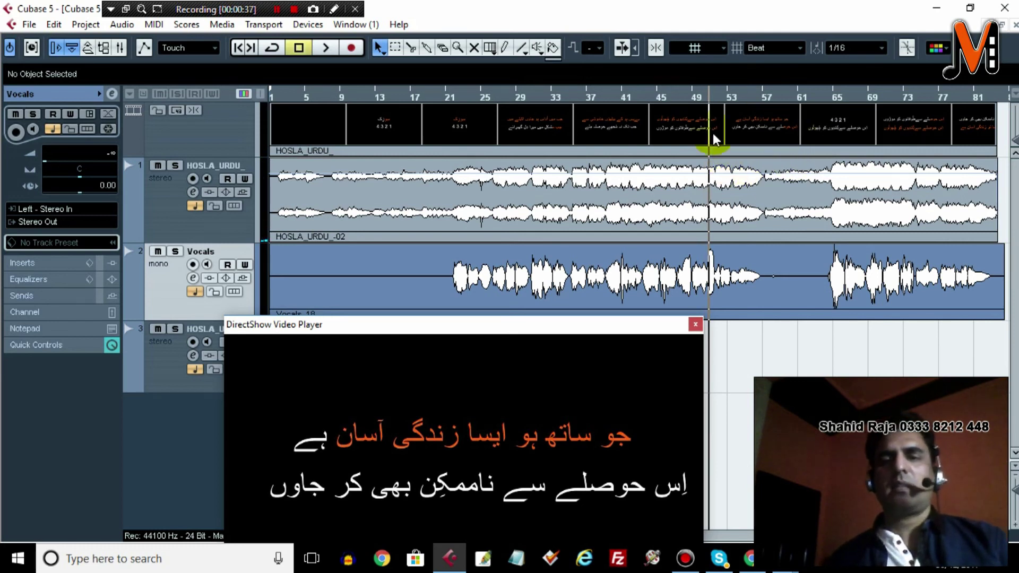
- Play the vocals with the lyrics video from about bar 64 and stop near bar 71
{"action": "left_click", "coordinate": [829, 95]}
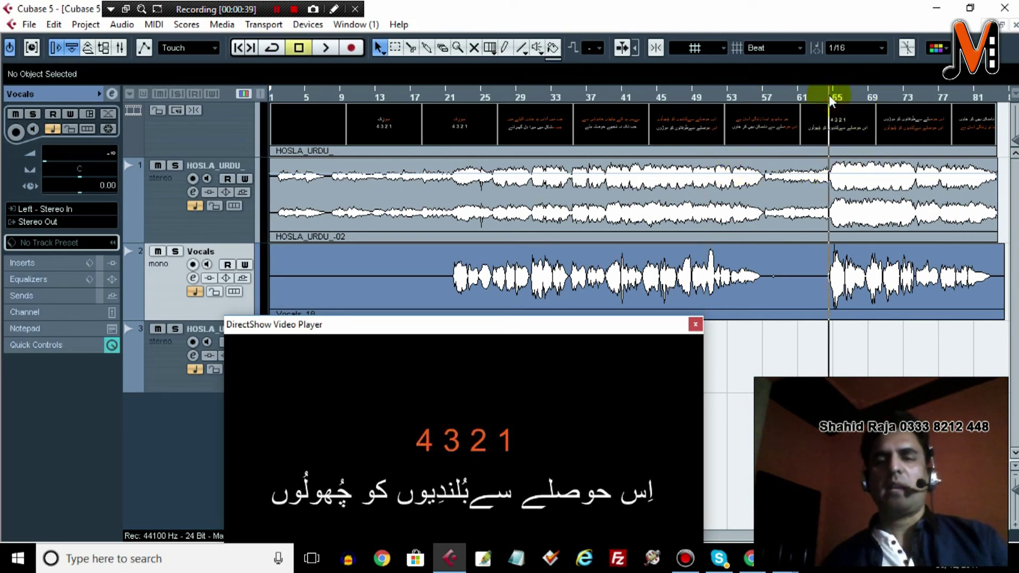
{"action": "key", "text": "space"}
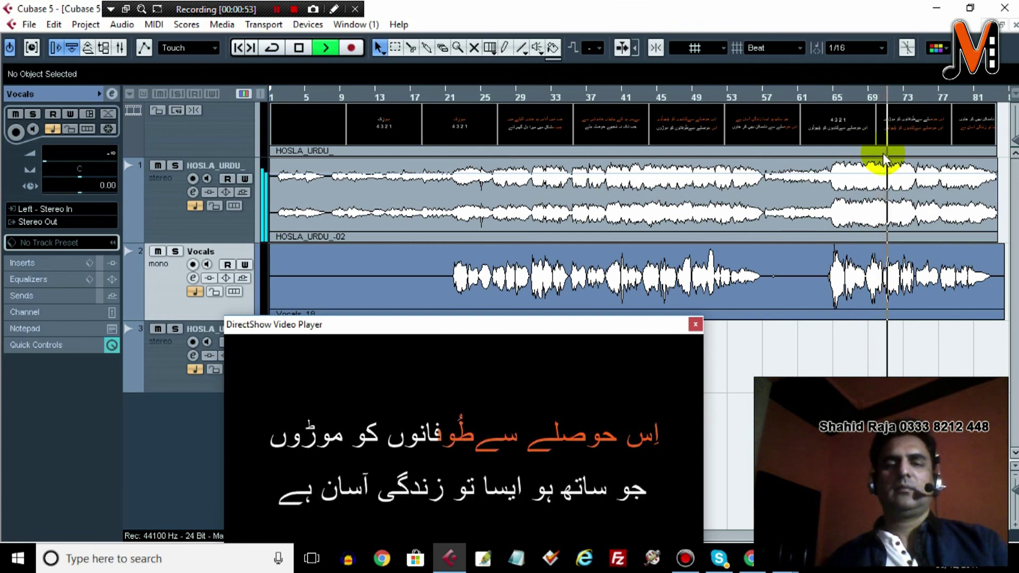
{"action": "key", "text": "space"}
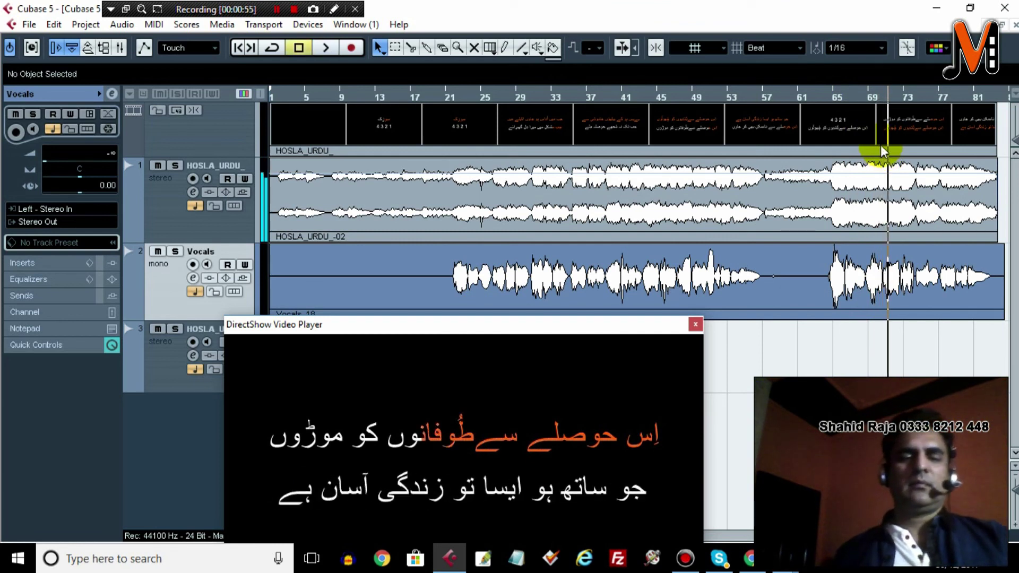